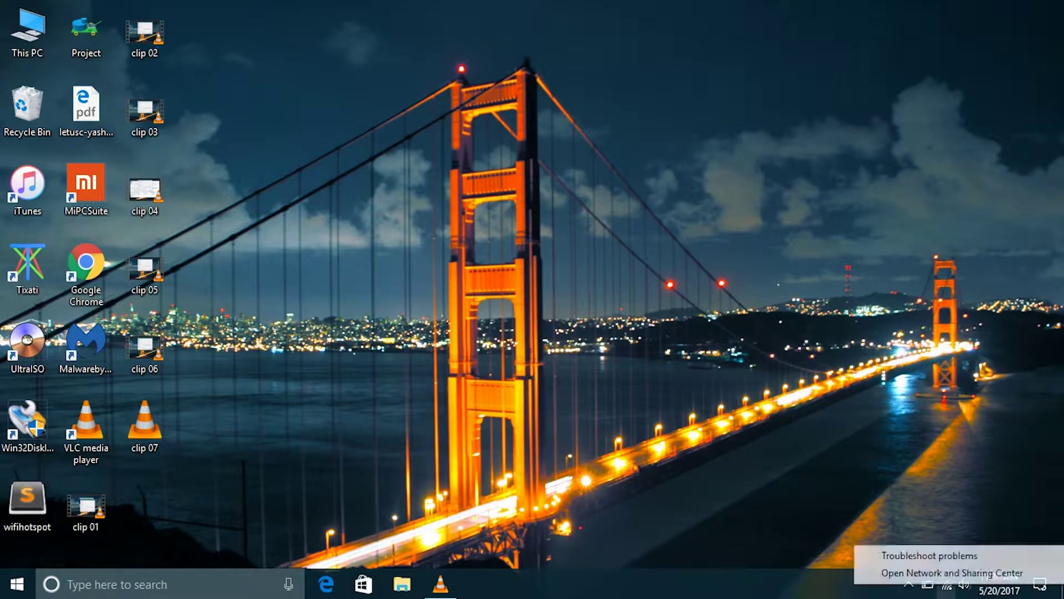
# Open the advanced sharing settings and review the Private profile's network discovery, file and printer sharing and HomeGroup options.
pyautogui.click(937, 570)
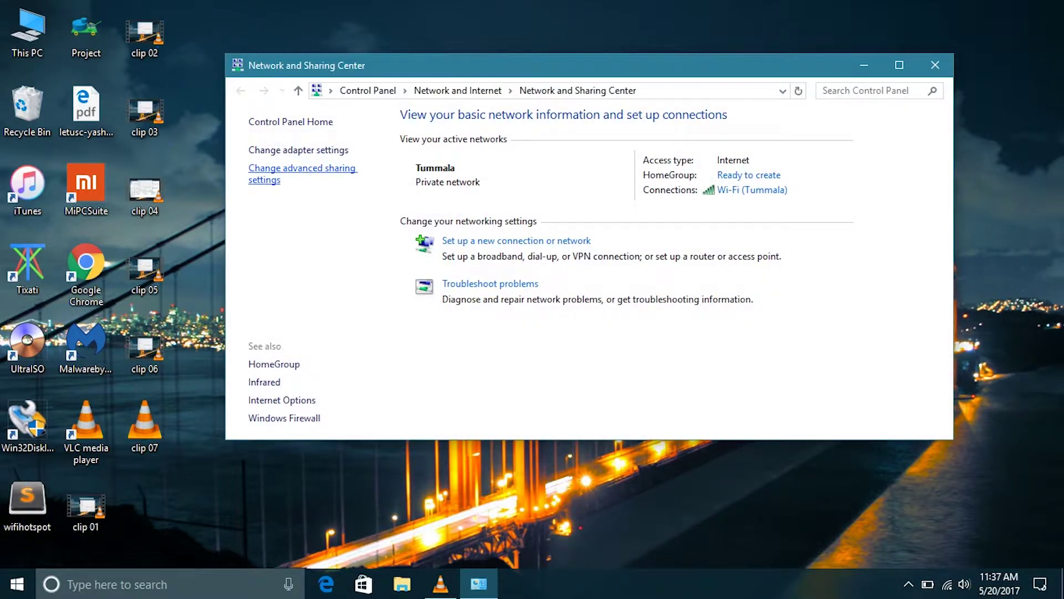
pyautogui.click(303, 168)
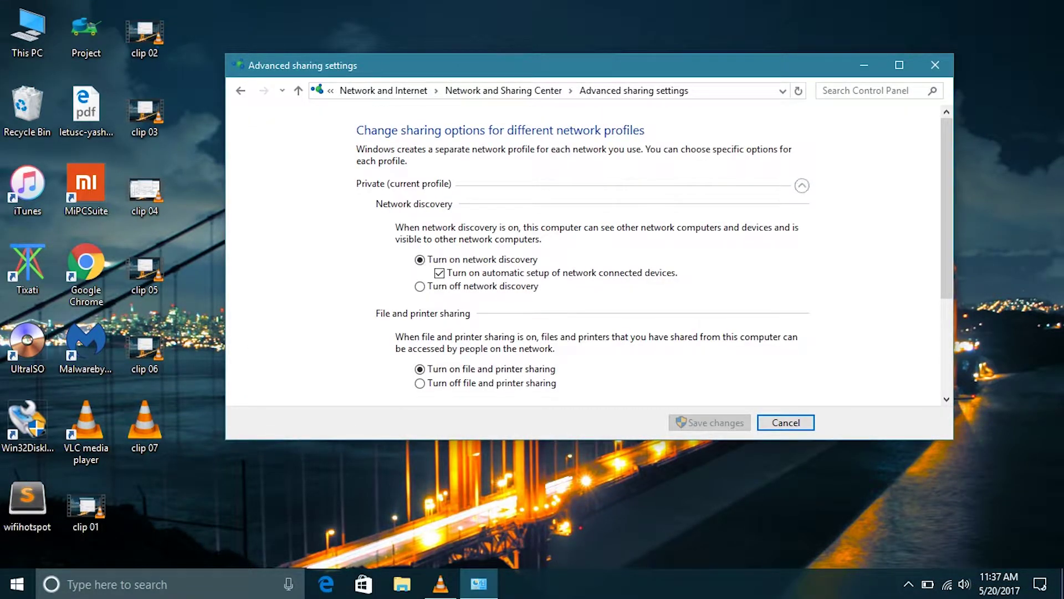
pyautogui.click(803, 185)
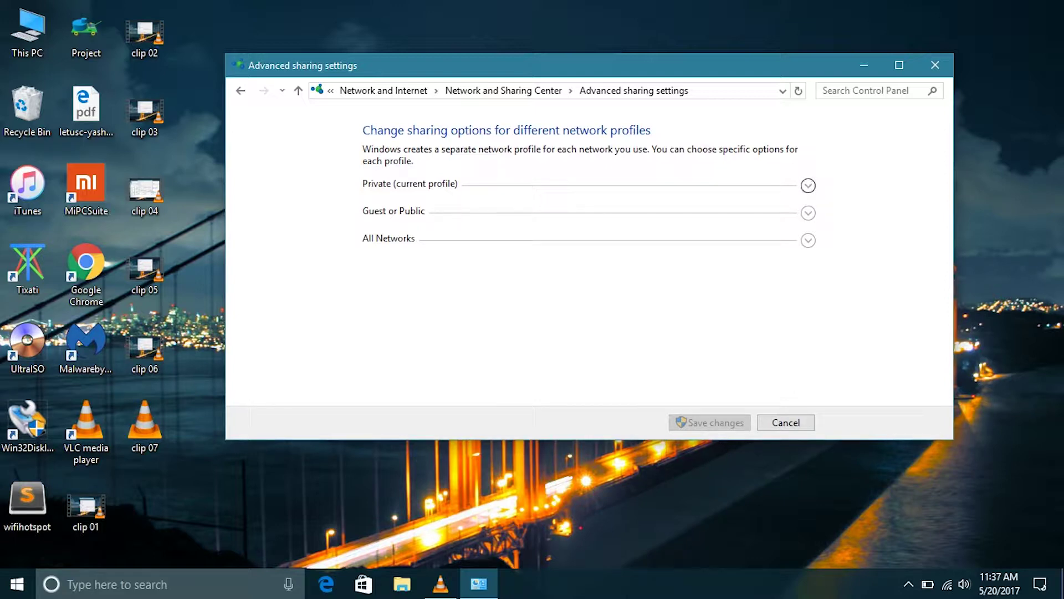
pyautogui.click(808, 186)
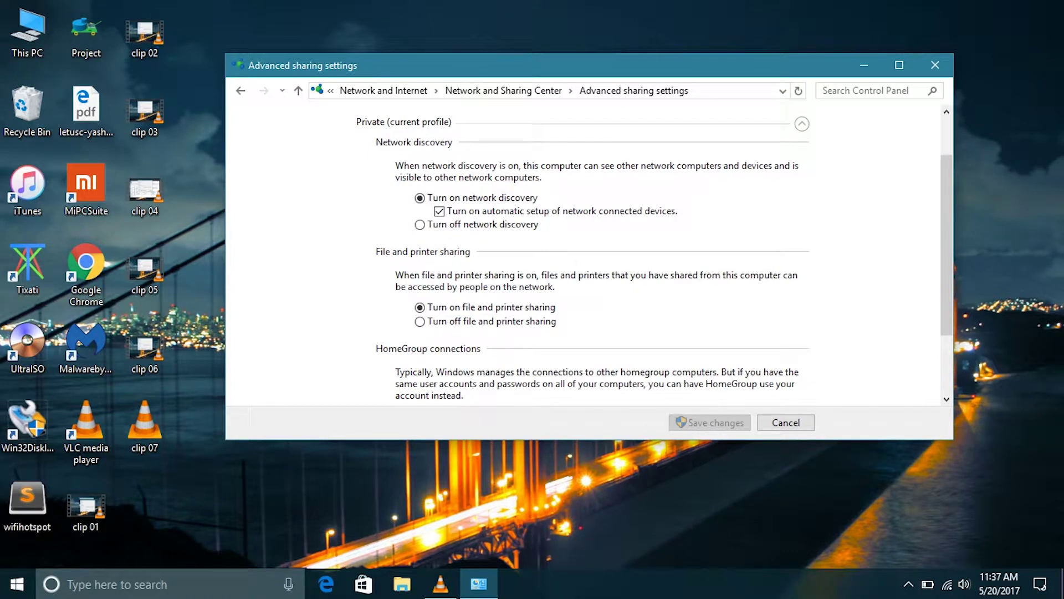
pyautogui.scroll(-2, 589, 255)
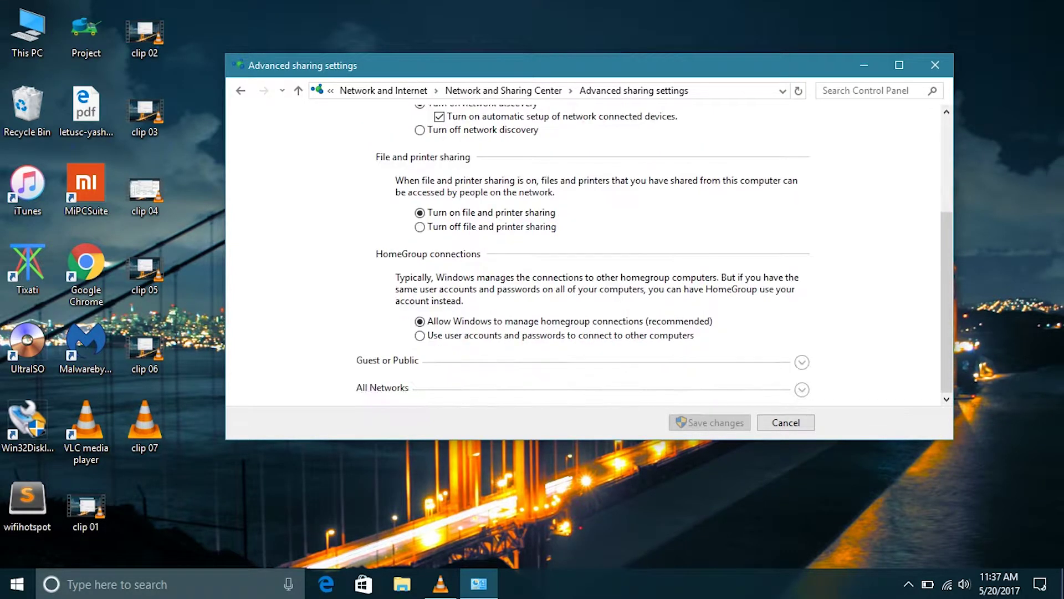
pyautogui.scroll(1, 588, 255)
pyautogui.scroll(2, 588, 255)
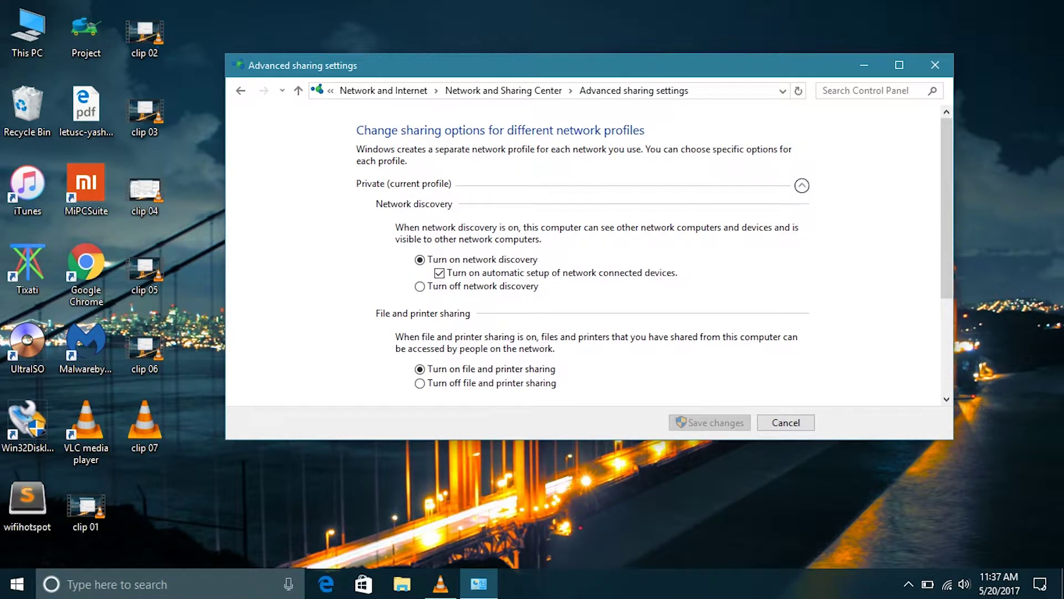
pyautogui.click(802, 185)
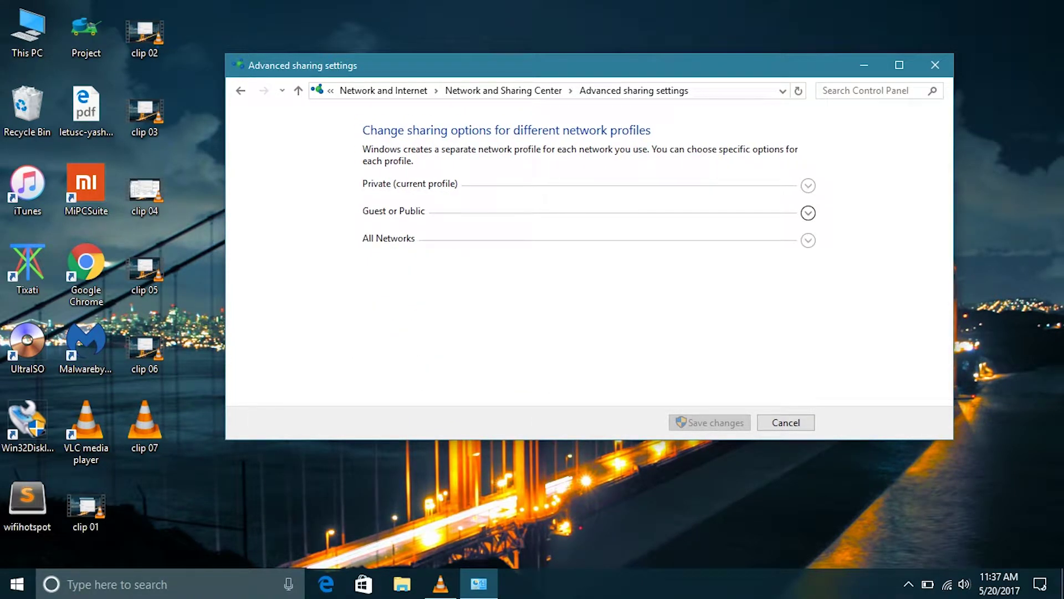
# Review the network discovery and file and printer sharing options of the Guest or Public profile, leaving its section collapsed.
pyautogui.click(808, 213)
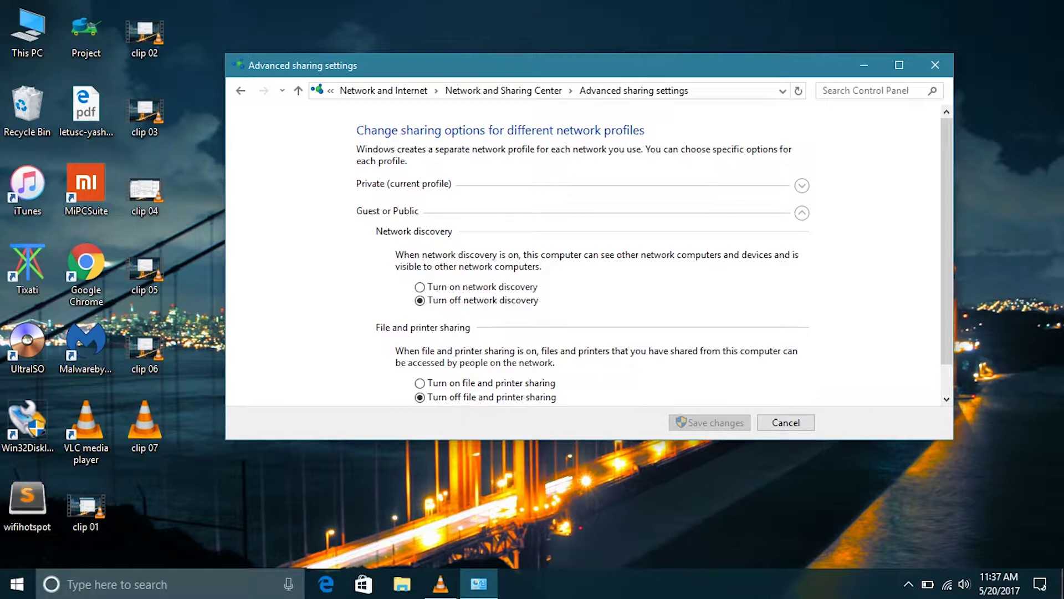
pyautogui.scroll(-1, 589, 255)
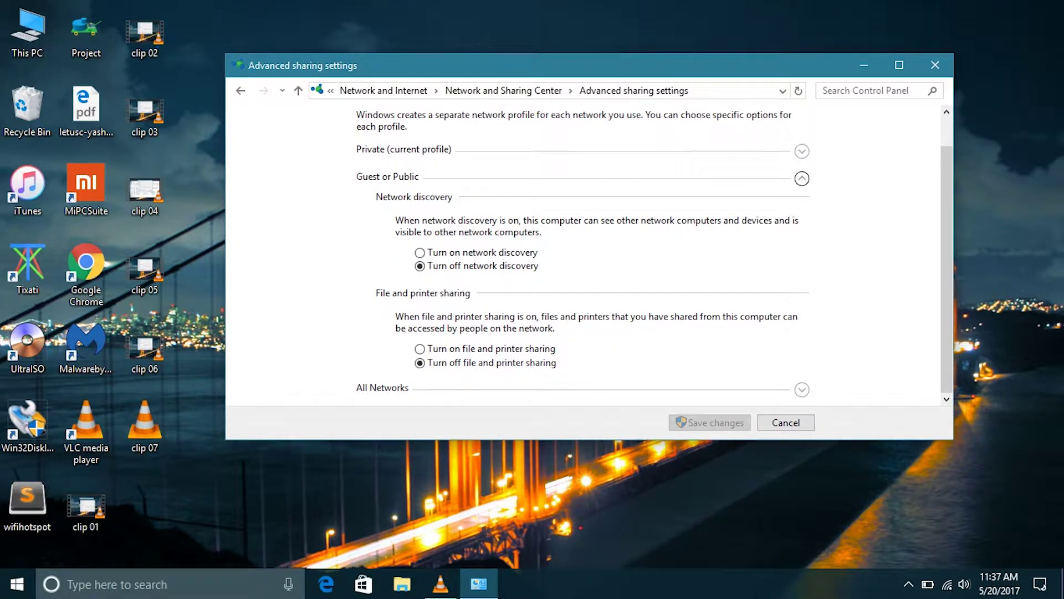
pyautogui.click(803, 178)
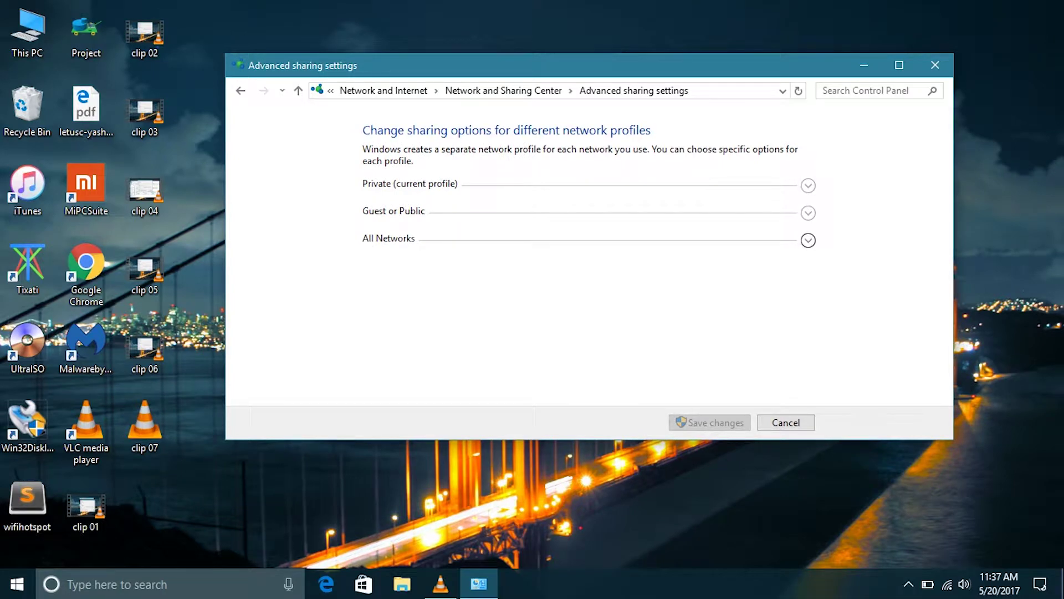
# Turn on password protected sharing in the All Networks section and save the sharing changes.
pyautogui.click(808, 240)
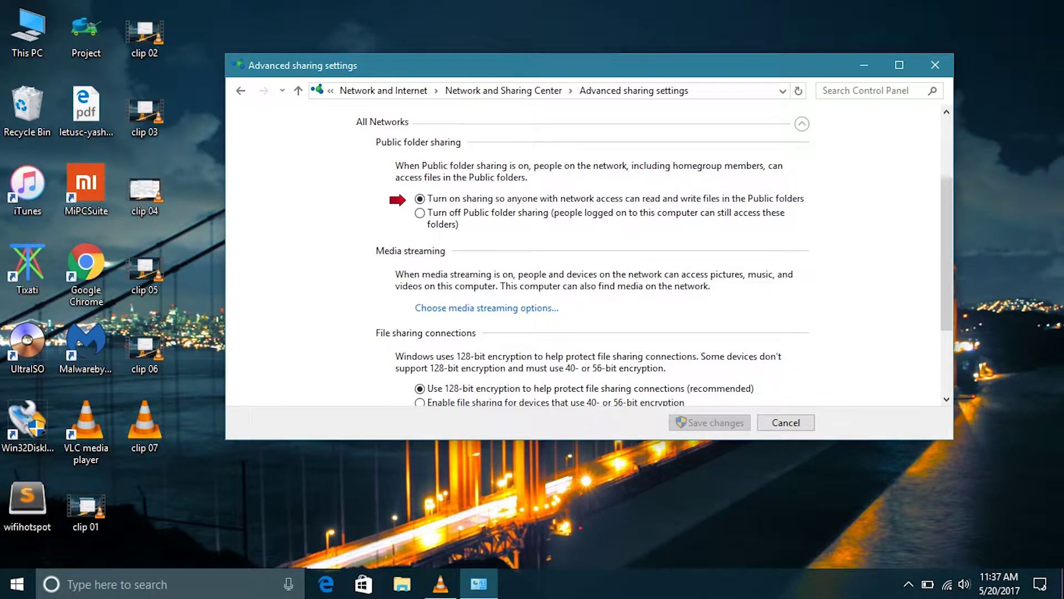
pyautogui.scroll(-2, 654, 256)
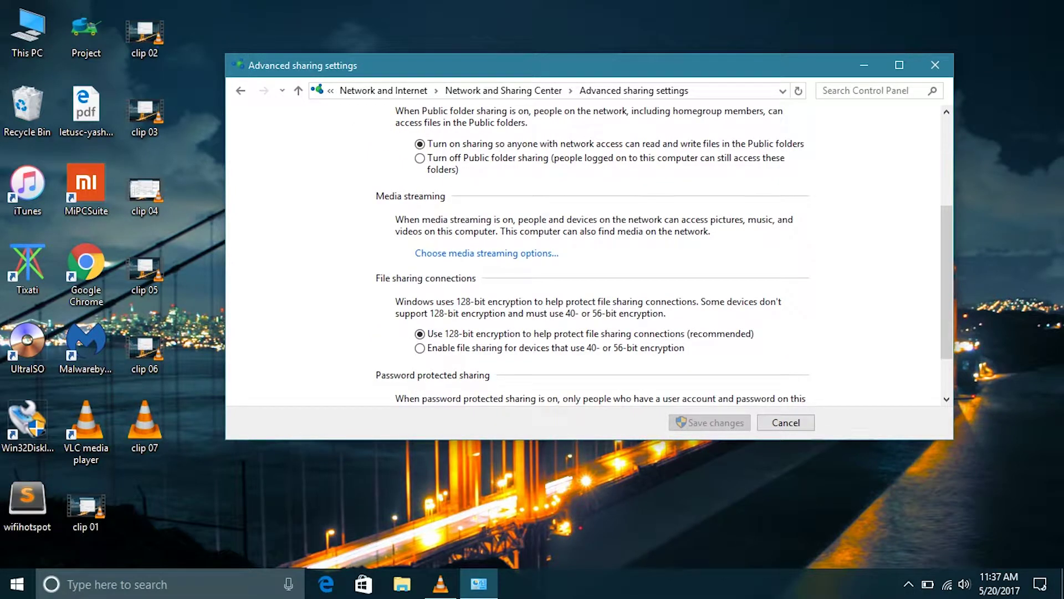
pyautogui.scroll(-2, 664, 255)
pyautogui.scroll(-1, 664, 254)
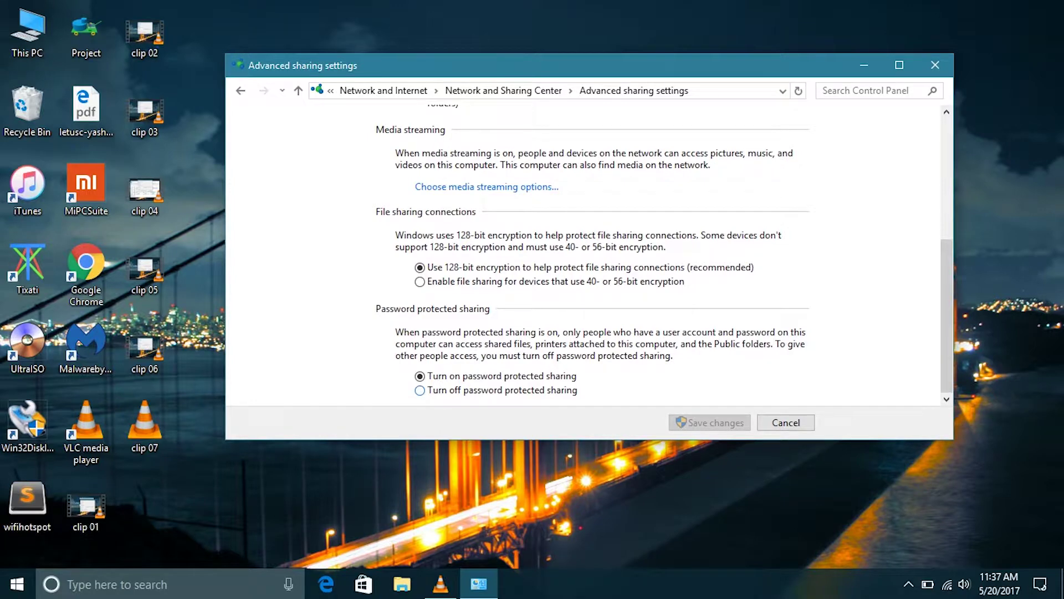
pyautogui.click(420, 391)
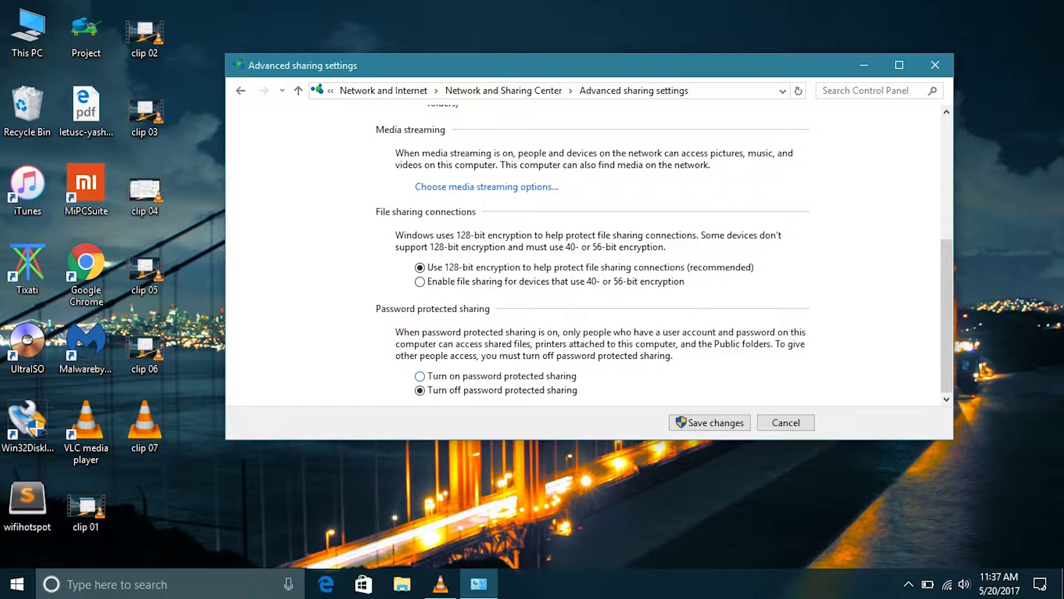
pyautogui.click(420, 376)
pyautogui.click(710, 423)
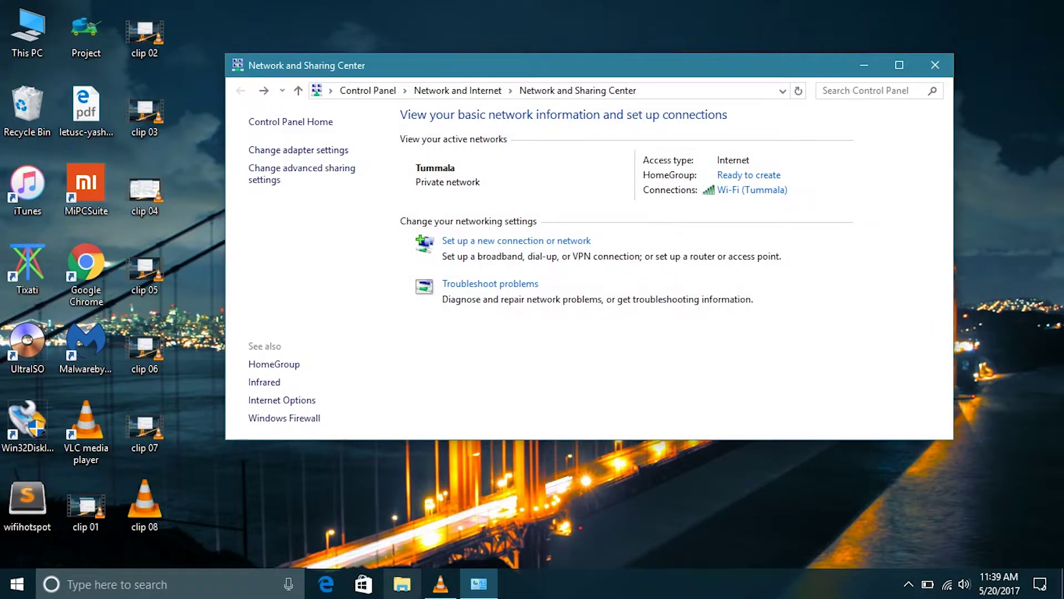
# Switch to File Explorer and open the Homegroup location.
pyautogui.click(402, 584)
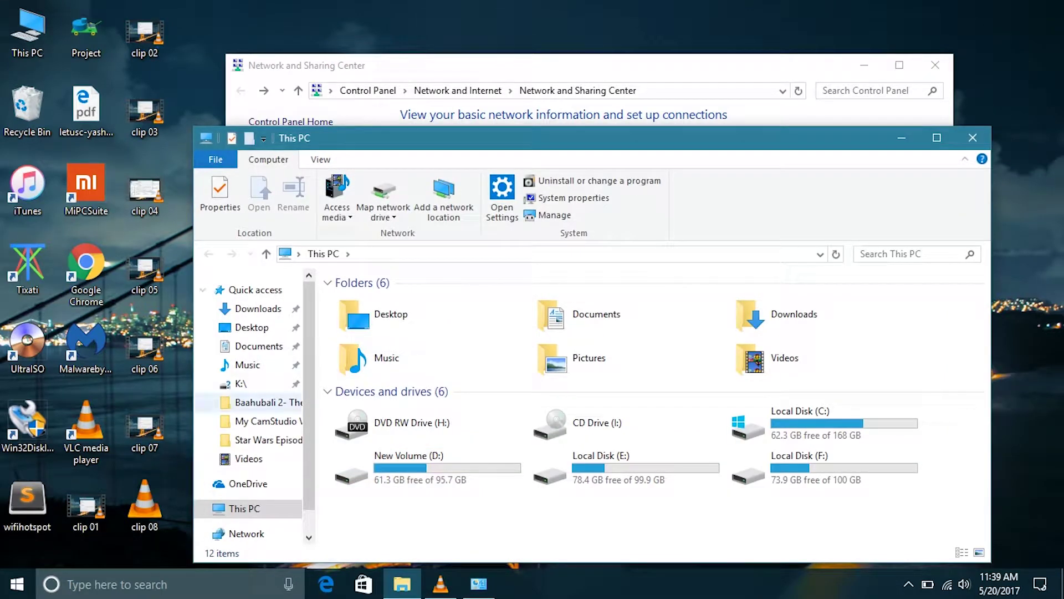
pyautogui.moveTo(416, 138); pyautogui.dragTo(472, 65)
pyautogui.scroll(-2, 321, 383)
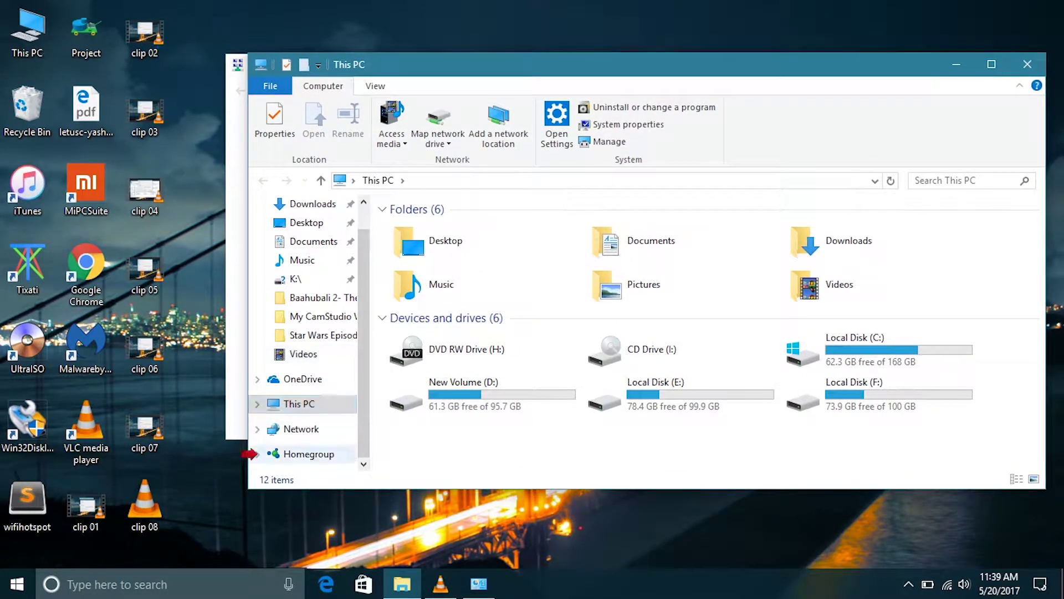
pyautogui.click(256, 454)
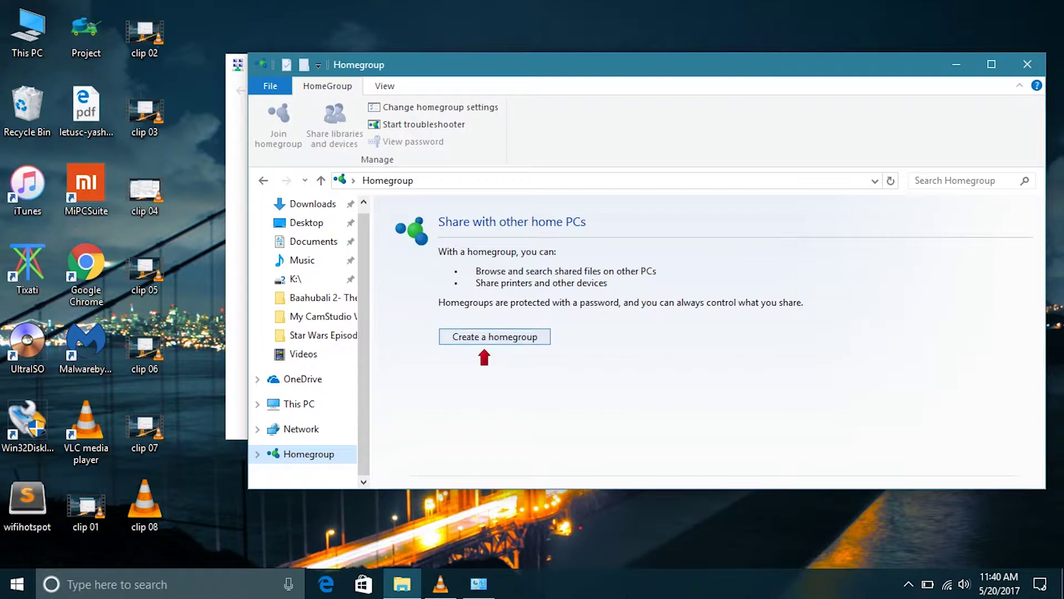
# Create a homegroup with Documents set to Shared alongside Pictures, Videos, Music and Printers & Devices.
pyautogui.click(494, 337)
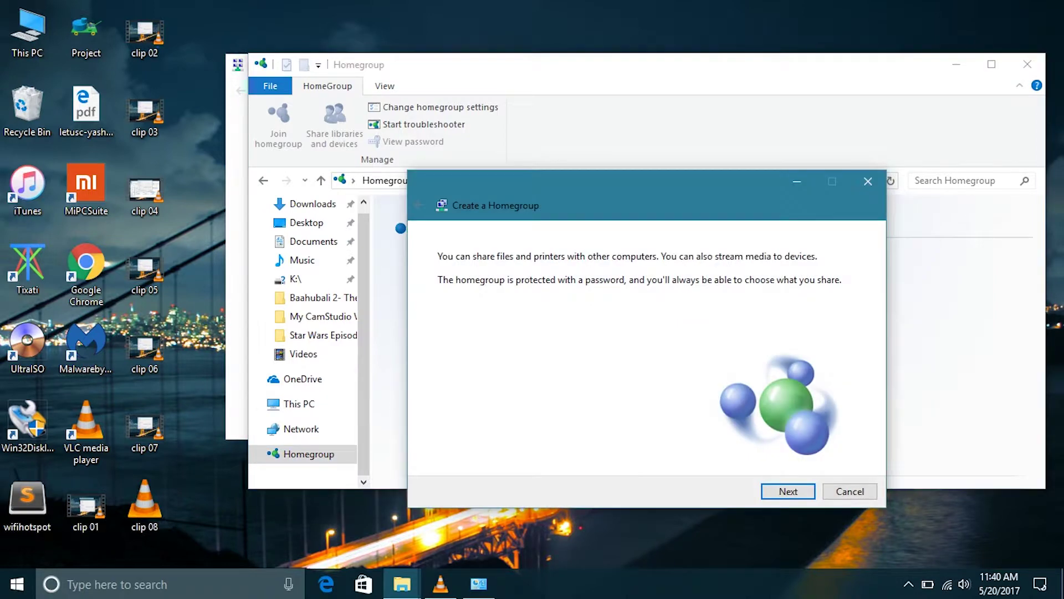
pyautogui.moveTo(638, 183); pyautogui.dragTo(618, 133)
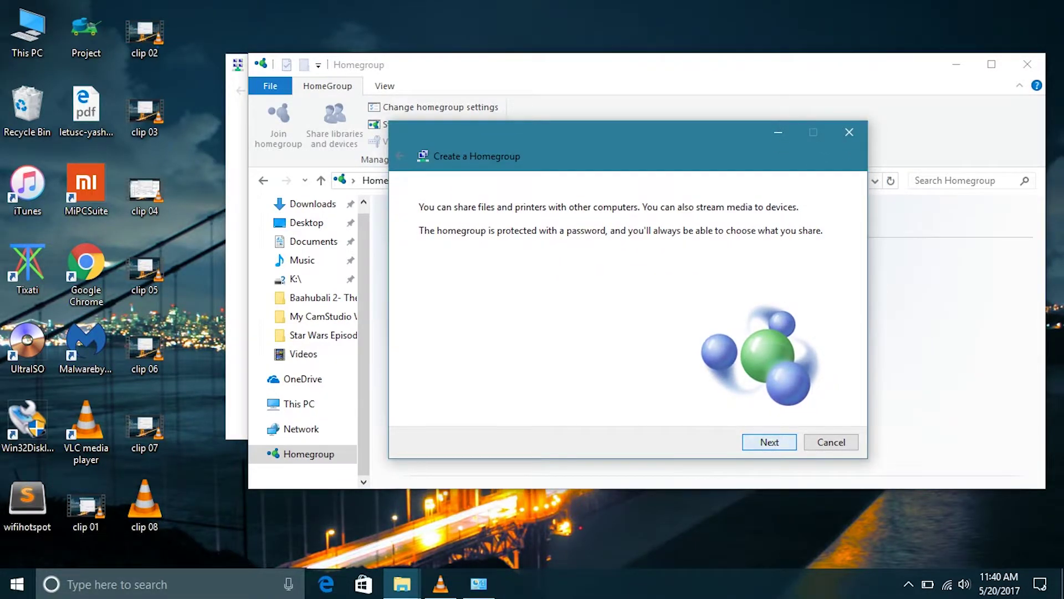
pyautogui.click(770, 442)
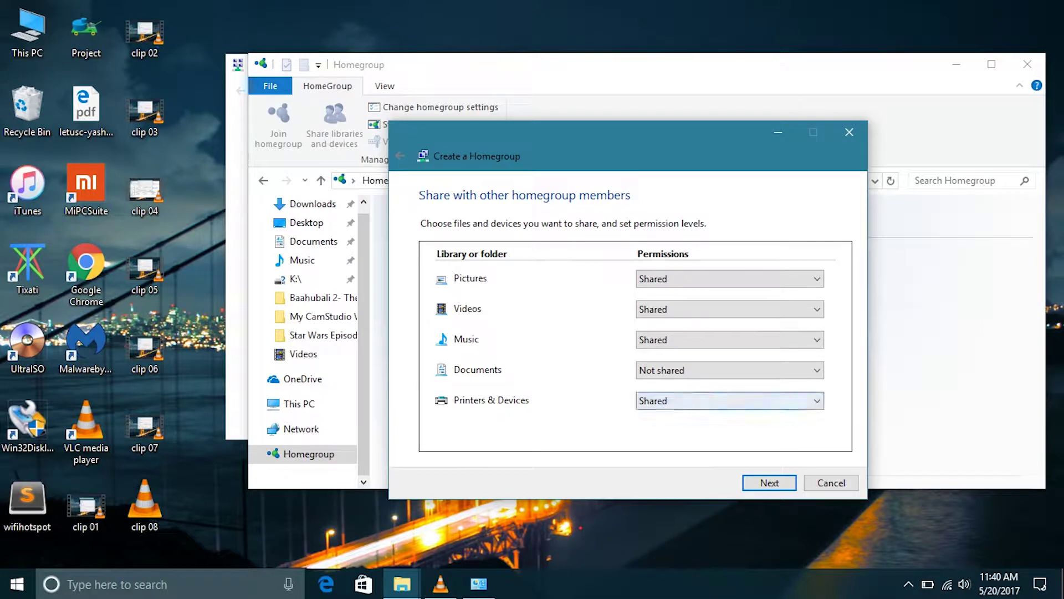
pyautogui.click(730, 370)
pyautogui.press('Return')
pyautogui.hotkey('alt', 'Down')
pyautogui.press('Up')
pyautogui.press('Return')
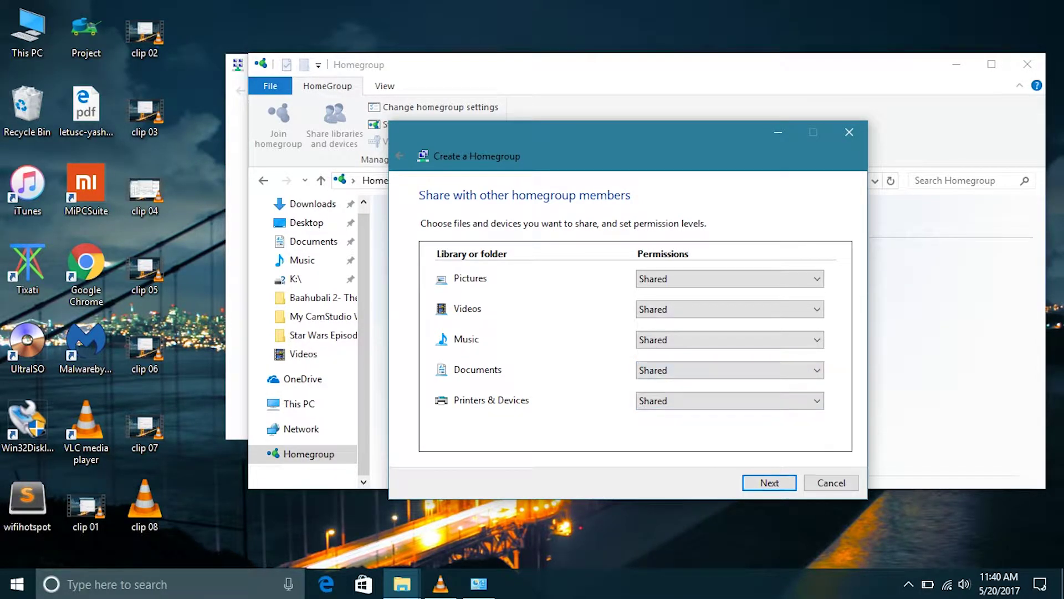
pyautogui.press('Return')
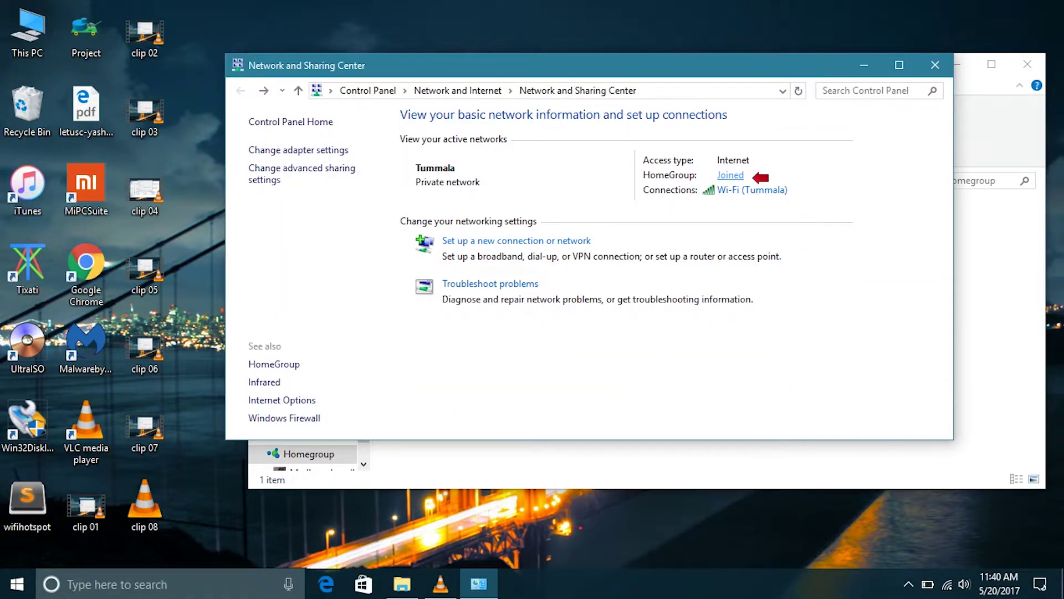
# Open the homegroup settings from the Network and Sharing Center and change the homegroup password to a custom one.
pyautogui.click(731, 175)
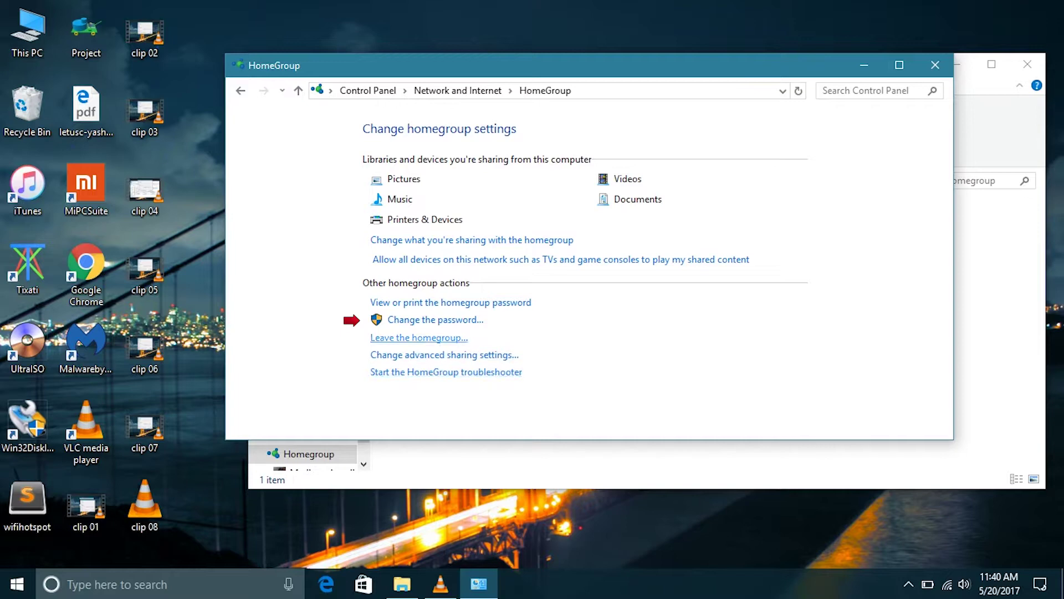
pyautogui.click(435, 320)
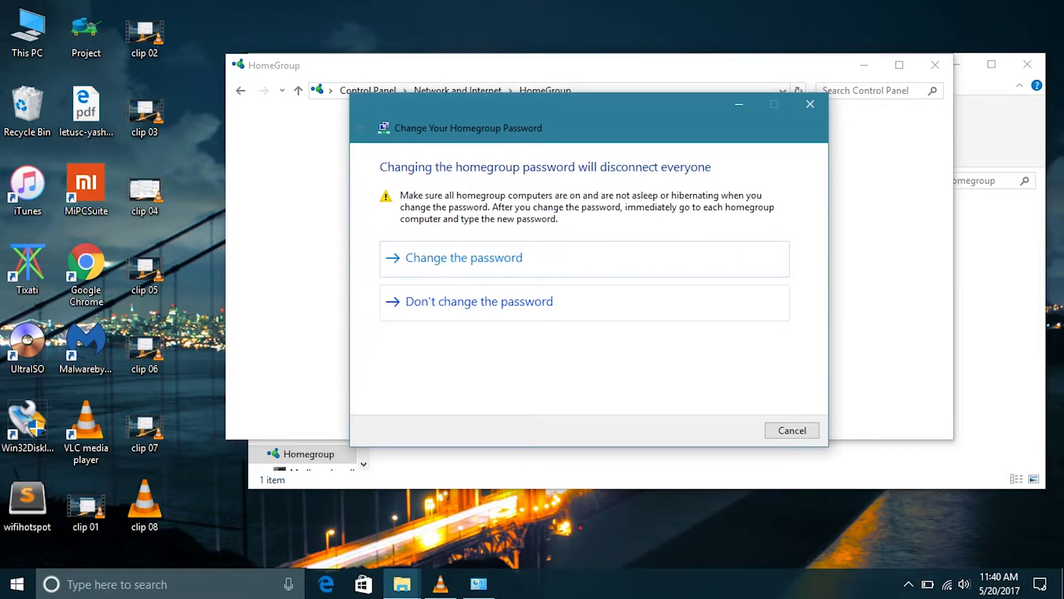
pyautogui.click(464, 258)
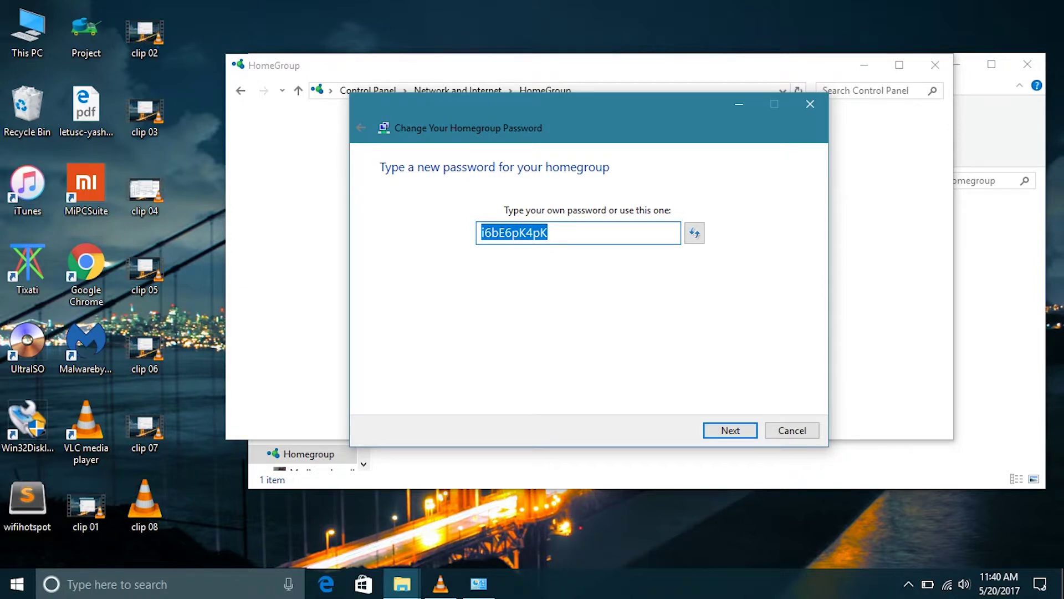
pyautogui.write('password')
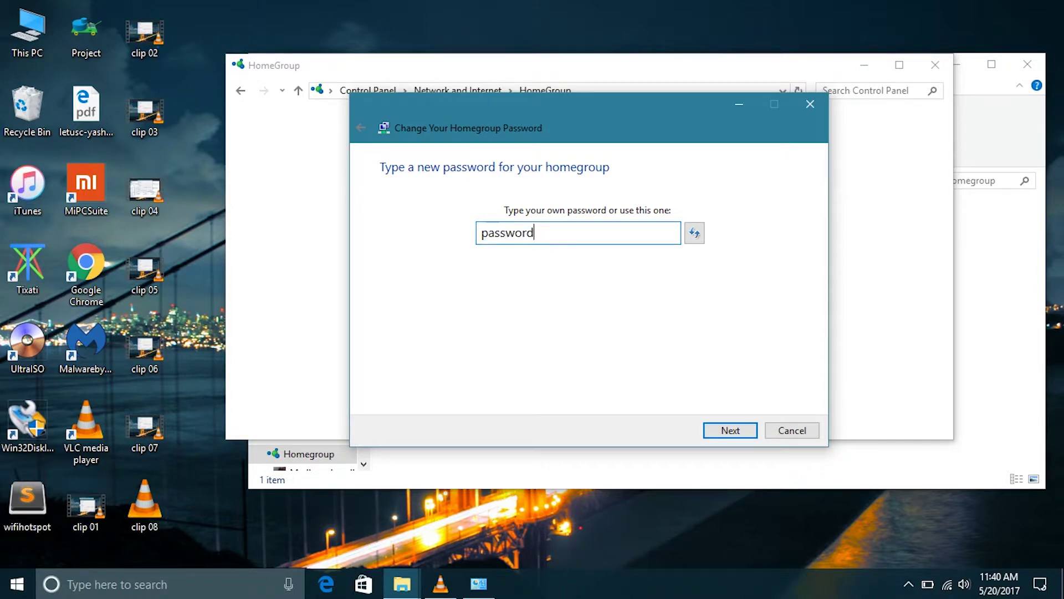
pyautogui.press('Return')
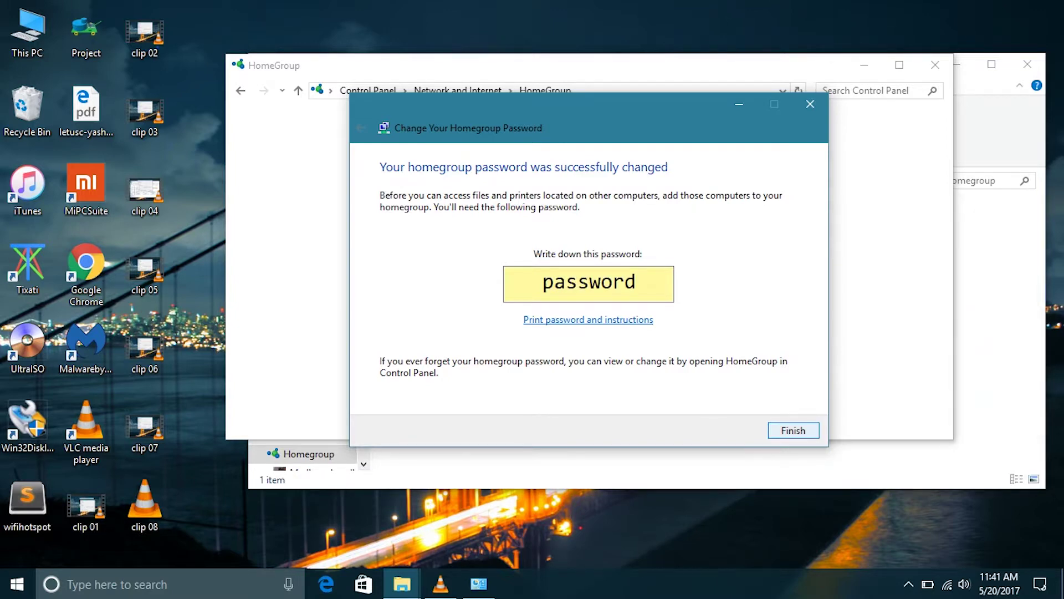
pyautogui.click(794, 431)
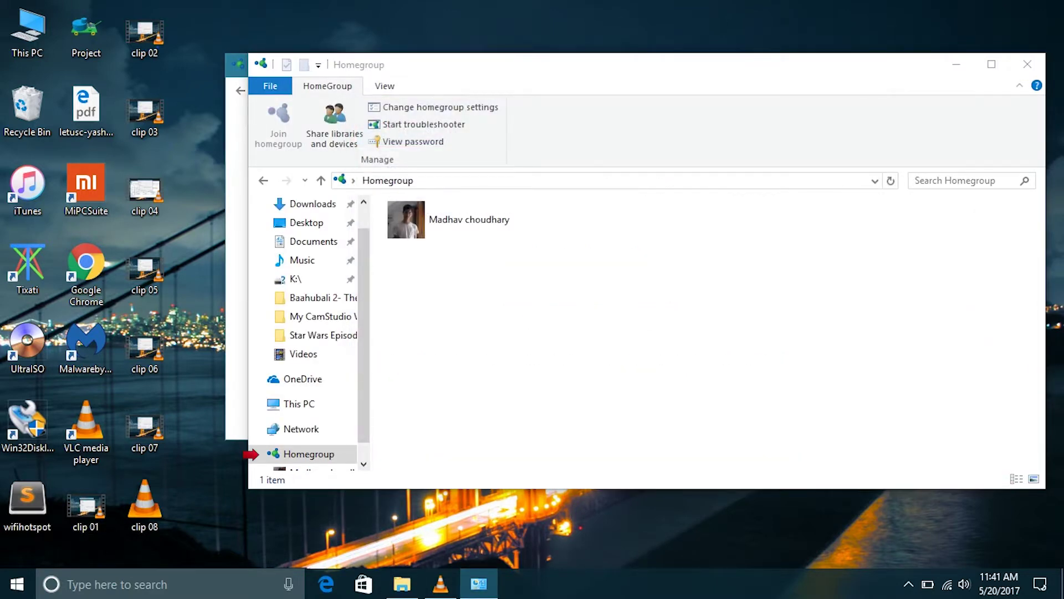
# Check the member listed under Homegroup in File Explorer and close that window.
pyautogui.click(482, 219)
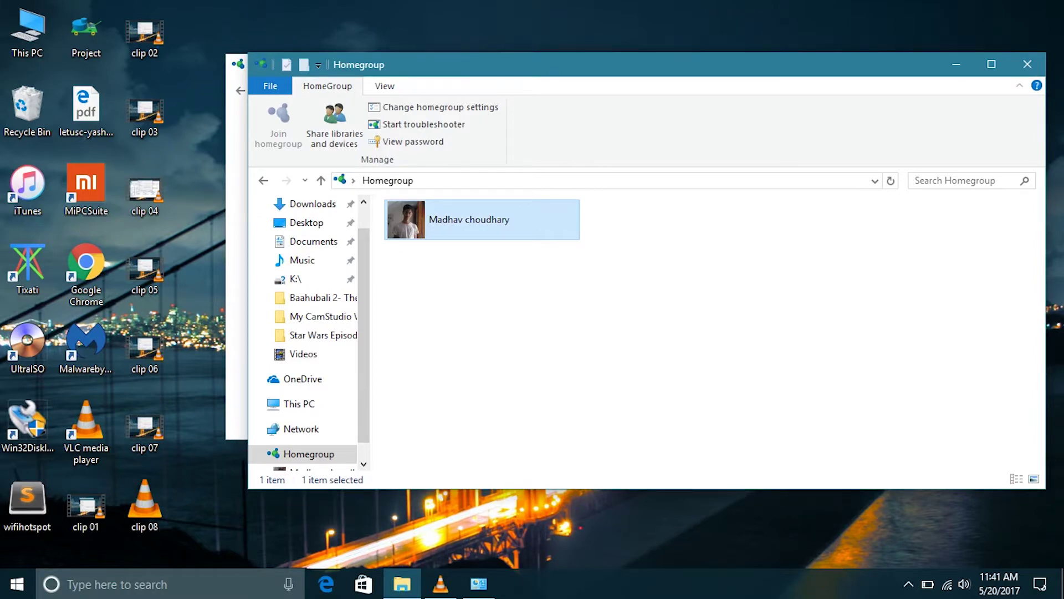
pyautogui.scroll(-1, 310, 395)
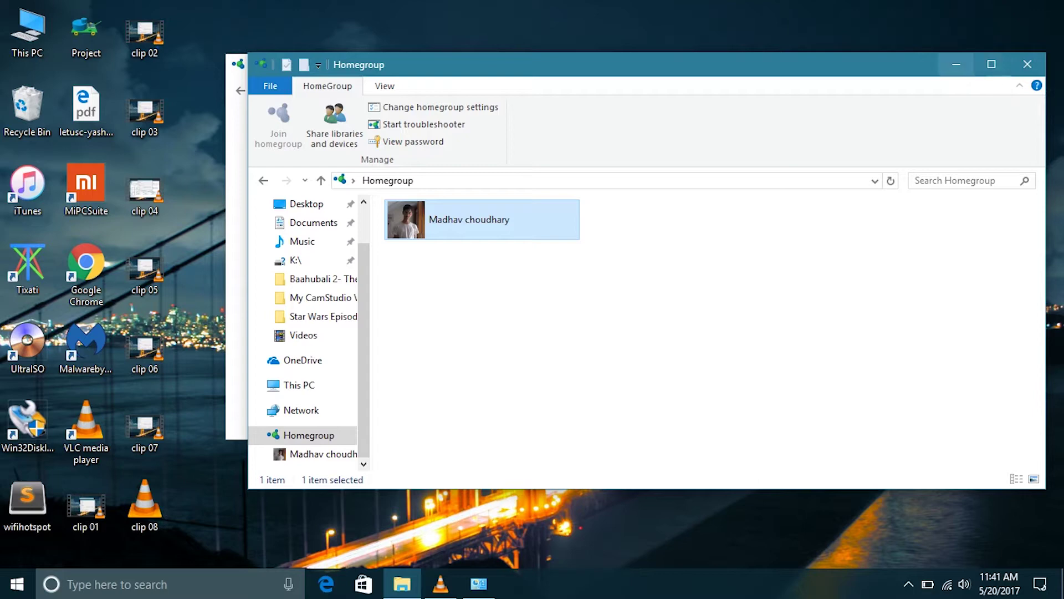
pyautogui.click(1027, 64)
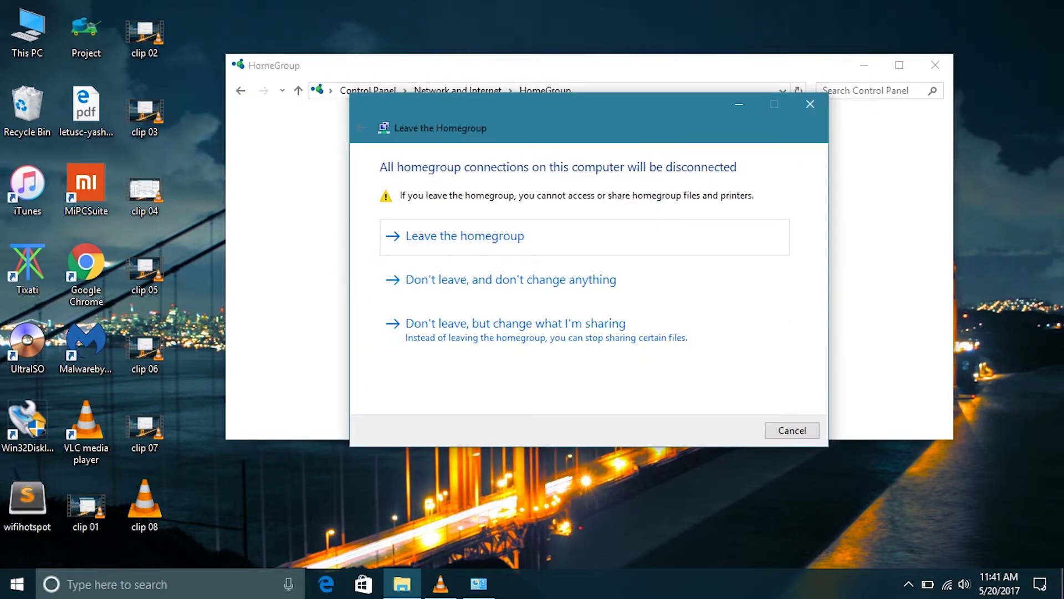
# Leave the homegroup and finish the Leave the Homegroup wizard.
pyautogui.click(464, 236)
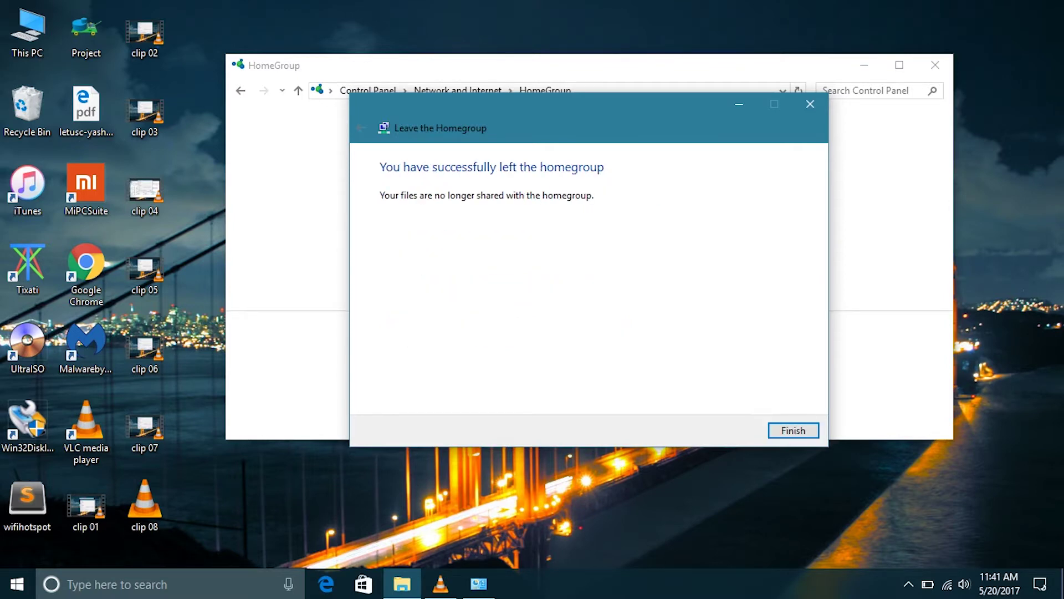
pyautogui.click(793, 431)
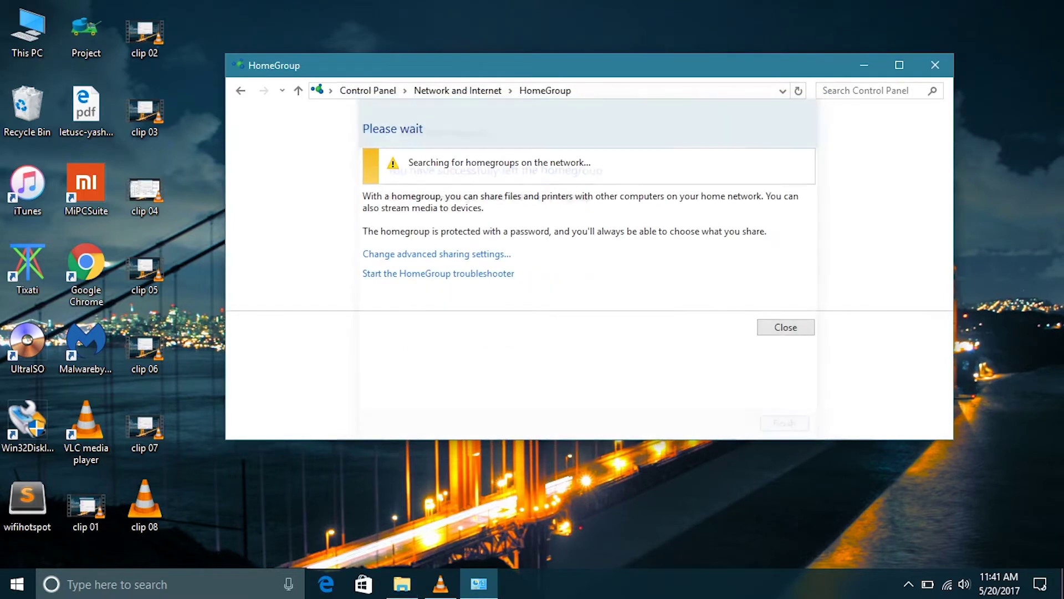